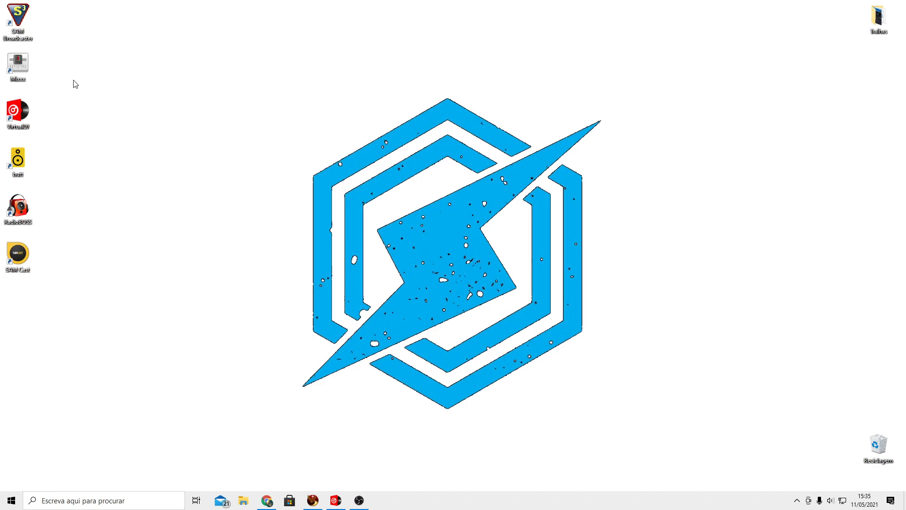
- Launch RadioBOSS, continue with the trial version and open the Broadcast settings
{"action": "double_click", "coordinate": [22, 207]}
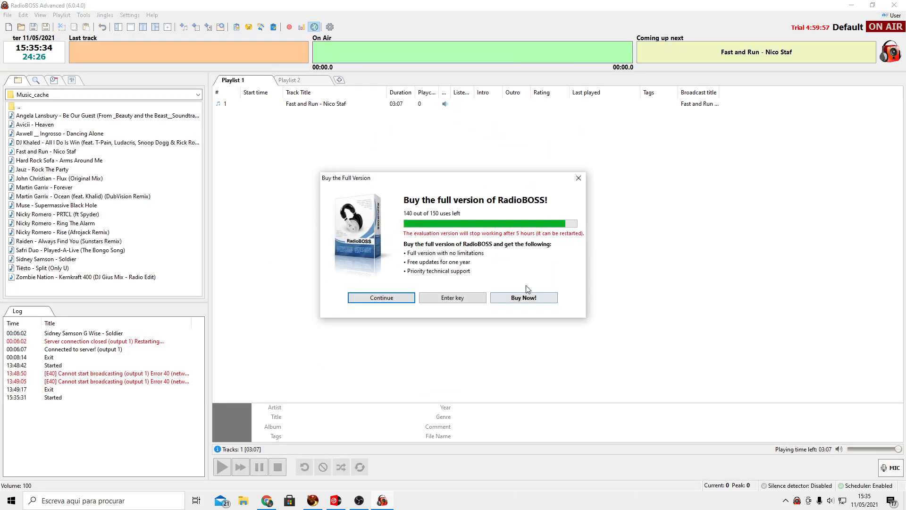
{"action": "left_click", "coordinate": [380, 298]}
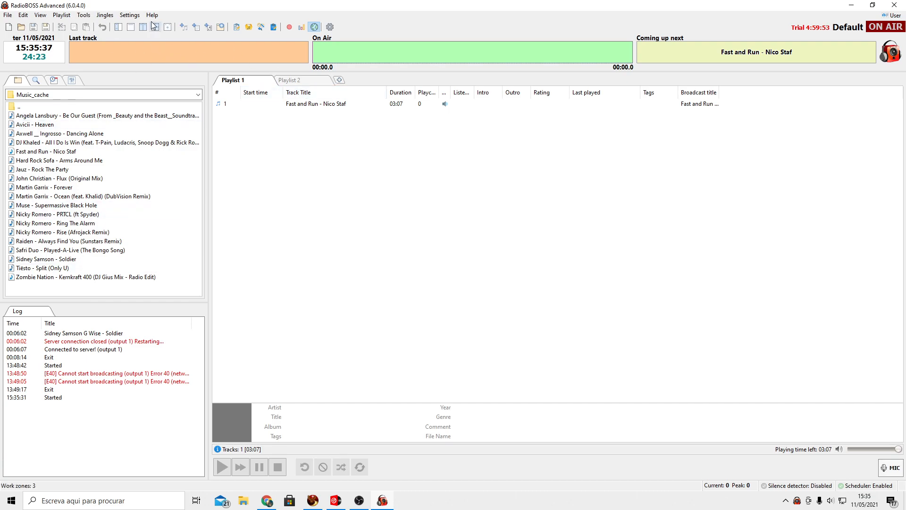
{"action": "left_click", "coordinate": [130, 15]}
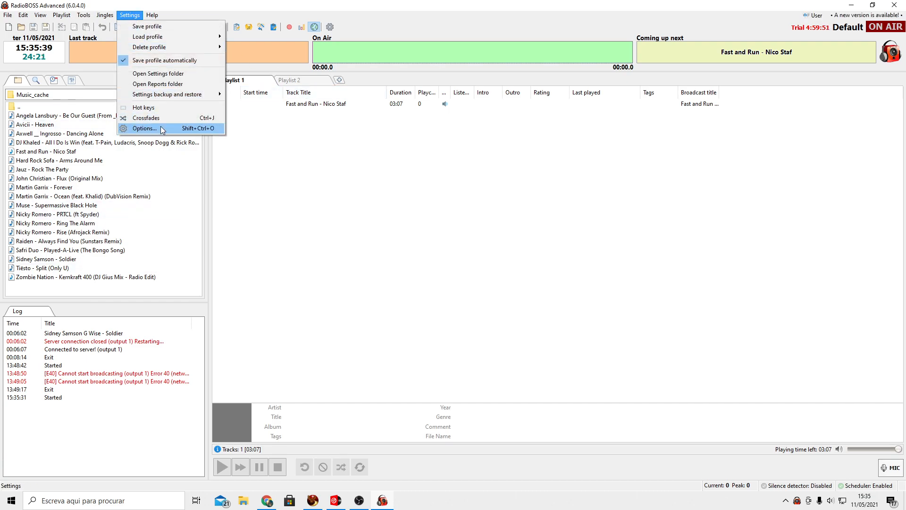
{"action": "left_click", "coordinate": [145, 128]}
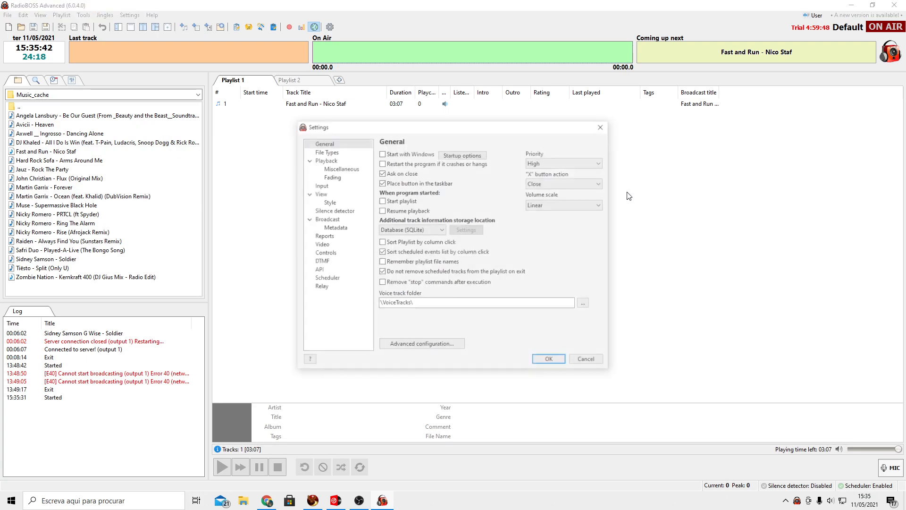
{"action": "left_click", "coordinate": [327, 219]}
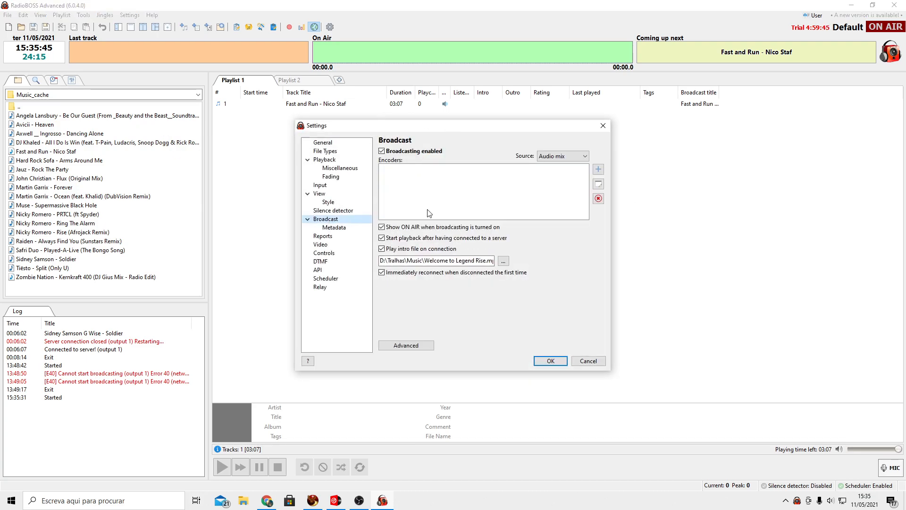
- Add a new encoder and choose SHOUTcast v2 as the server type in its configuration wizard
{"action": "left_click", "coordinate": [598, 169]}
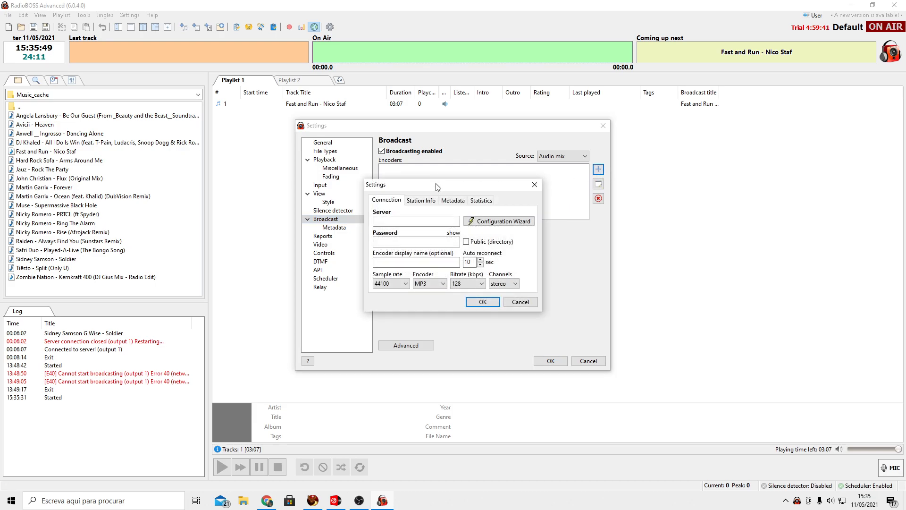
{"action": "left_click_drag", "start_coordinate": [435, 184], "coordinate": [497, 186]}
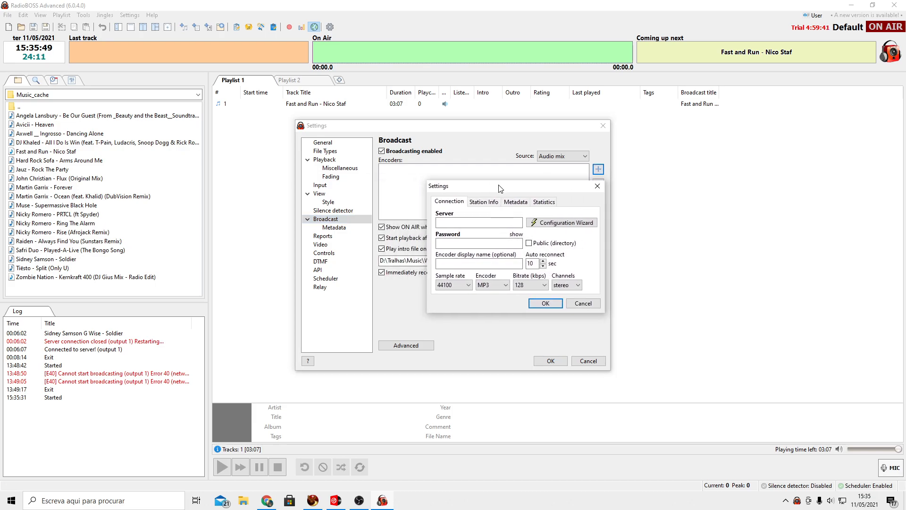
{"action": "left_click", "coordinate": [549, 226]}
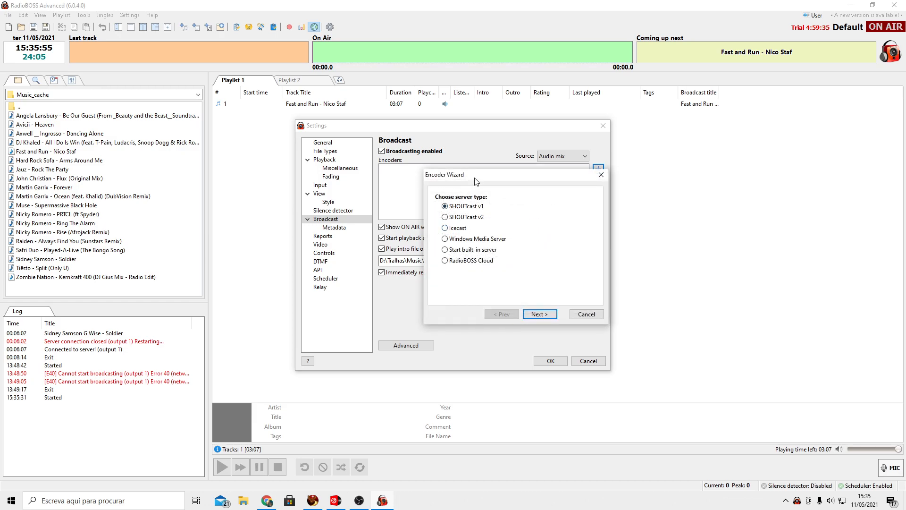
{"action": "left_click", "coordinate": [462, 218]}
{"action": "left_click", "coordinate": [539, 314]}
- Enter the server address live.lightmanstreams.com, port 6969 and the server password, keep stream ID 1, and finish the wizard
{"action": "left_click", "coordinate": [487, 206]}
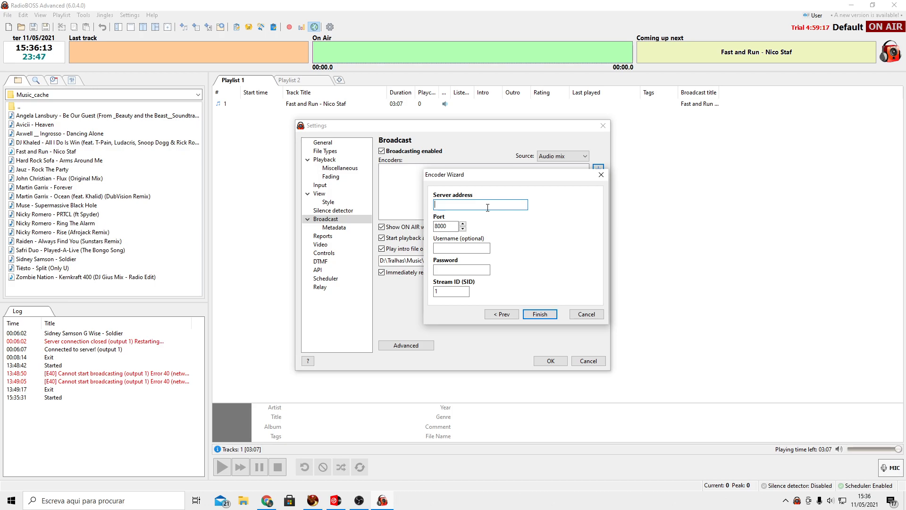
{"action": "type", "text": "live.lightmanstreams.com"}
{"action": "key", "text": "Tab"}
{"action": "type", "text": "6969"}
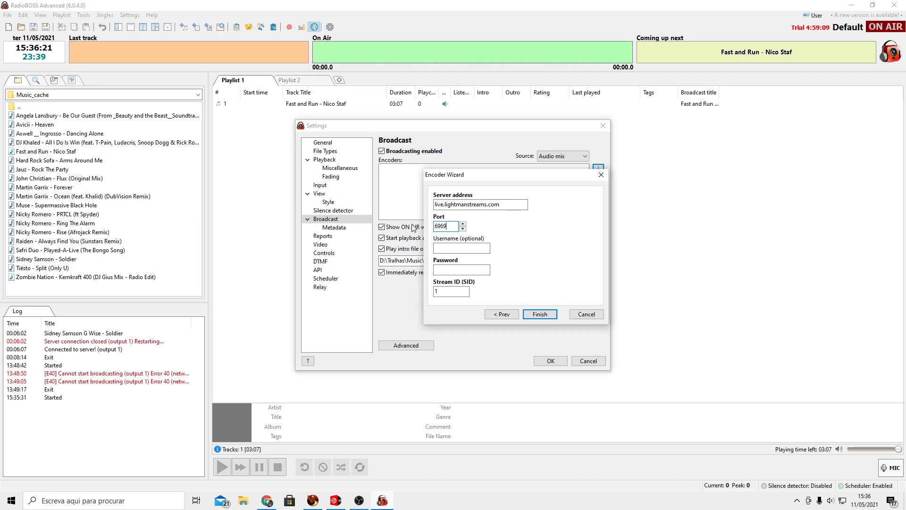
{"action": "left_click", "coordinate": [467, 247]}
{"action": "left_click", "coordinate": [471, 269]}
{"action": "type", "text": "•••••"}
{"action": "left_click", "coordinate": [454, 292]}
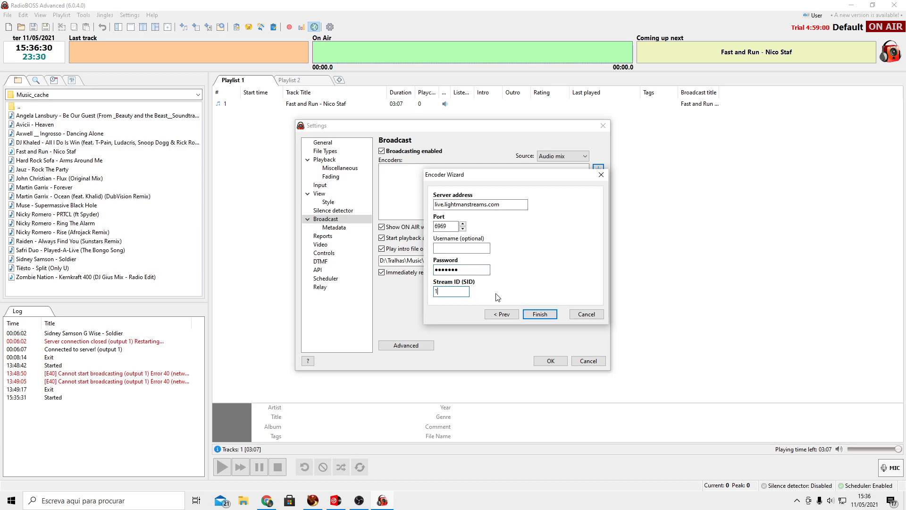
{"action": "left_click", "coordinate": [539, 314]}
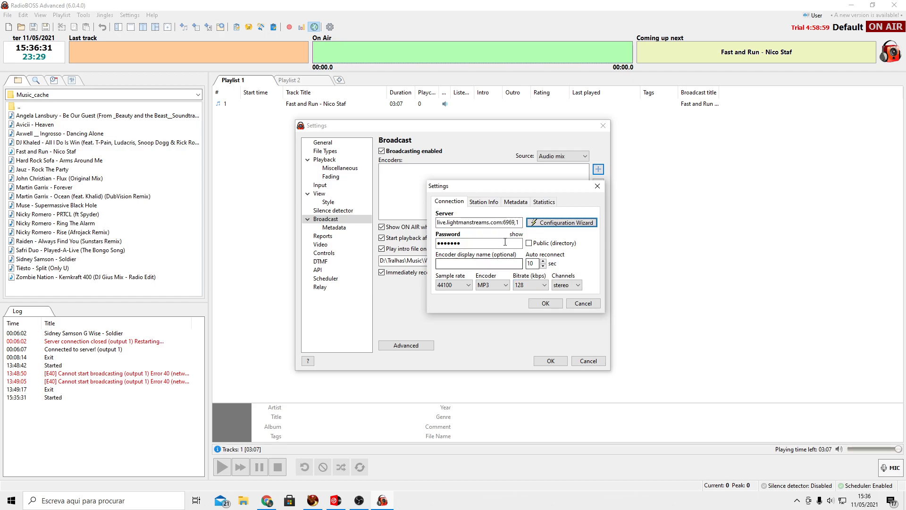
- Set the encoder's sample rate to 48000 and its bitrate to 320 kbps
{"action": "left_click", "coordinate": [467, 285]}
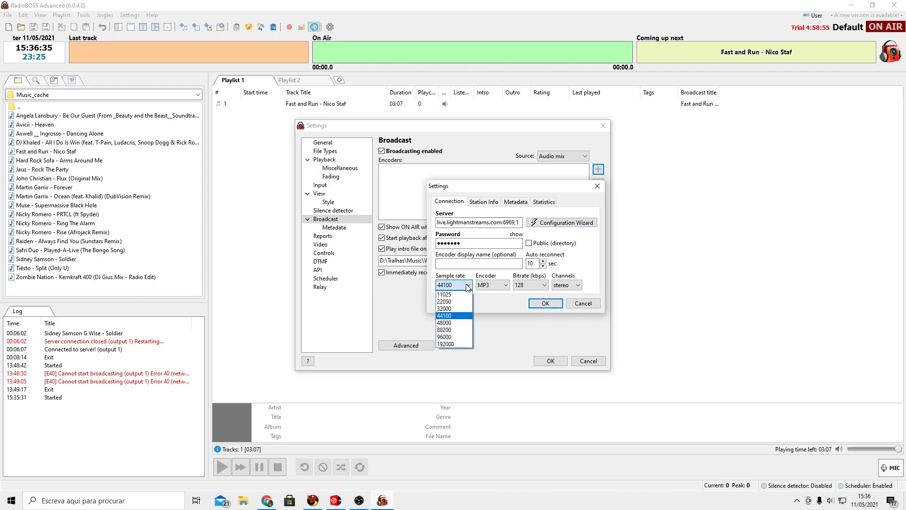
{"action": "left_click", "coordinate": [452, 324]}
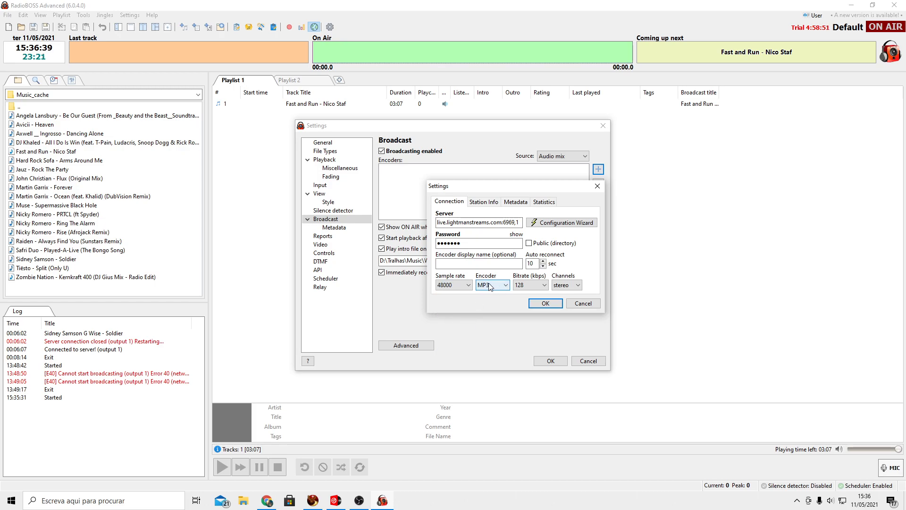
{"action": "left_click", "coordinate": [544, 286]}
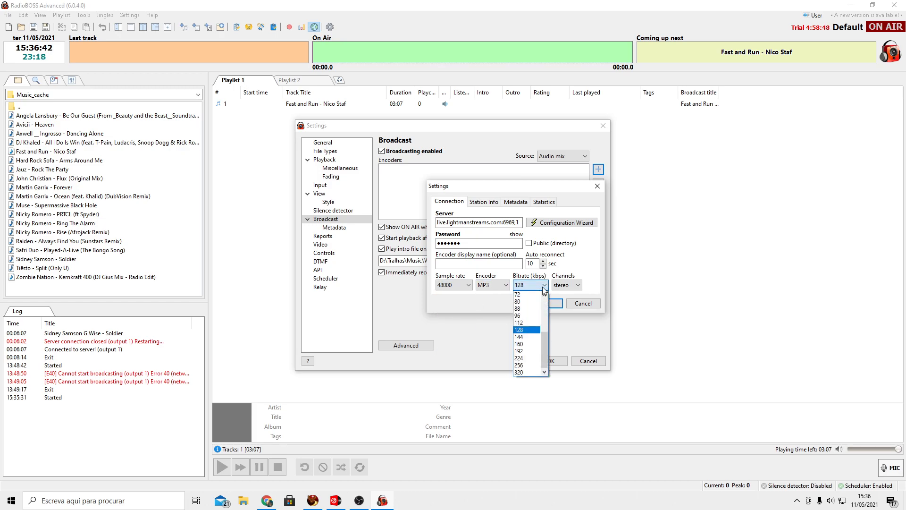
{"action": "left_click", "coordinate": [521, 372]}
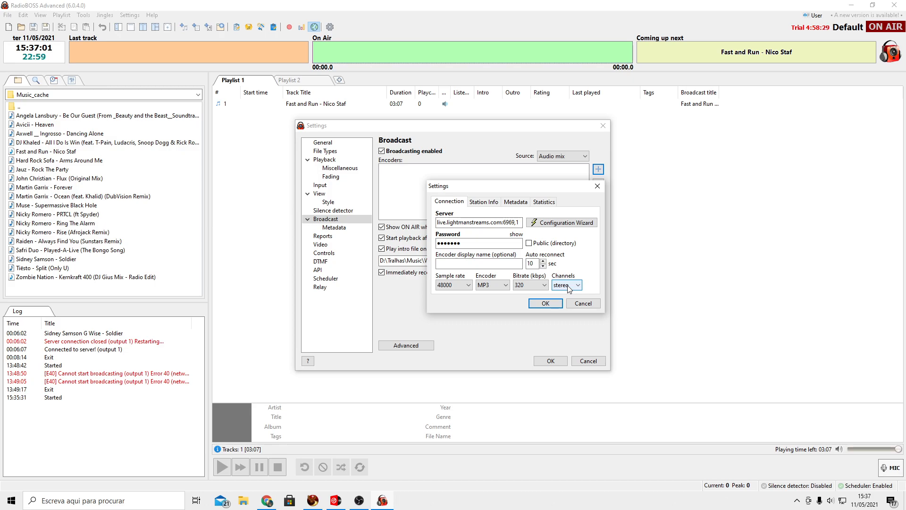
- Save the new encoder, enable it in the encoder list and apply the broadcast settings
{"action": "left_click", "coordinate": [545, 304]}
{"action": "left_click", "coordinate": [385, 169]}
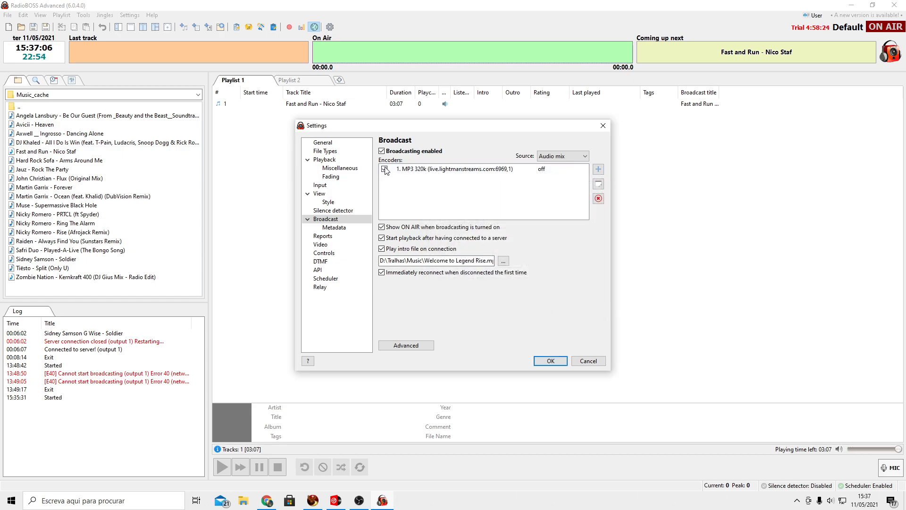
{"action": "left_click", "coordinate": [551, 361]}
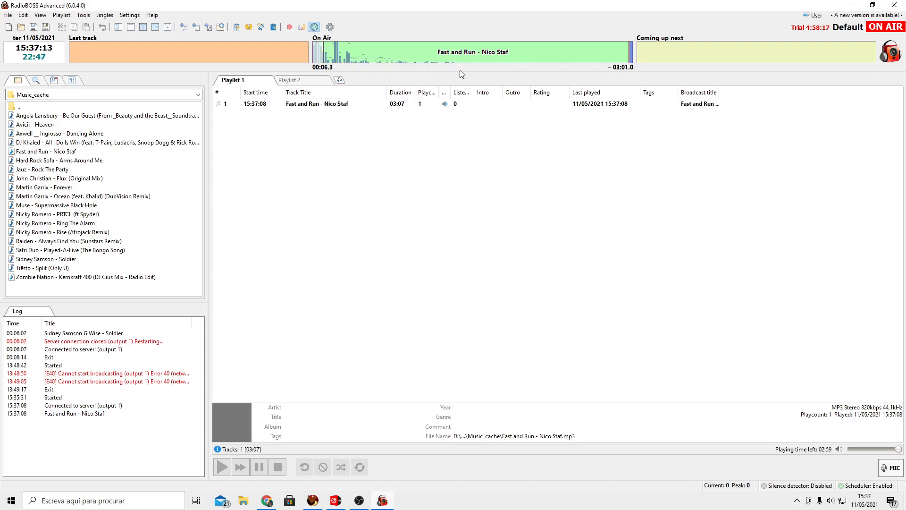
- Switch to Chrome, reload the Shoutcast stream status page and play the stream to test it
{"action": "left_click", "coordinate": [267, 501]}
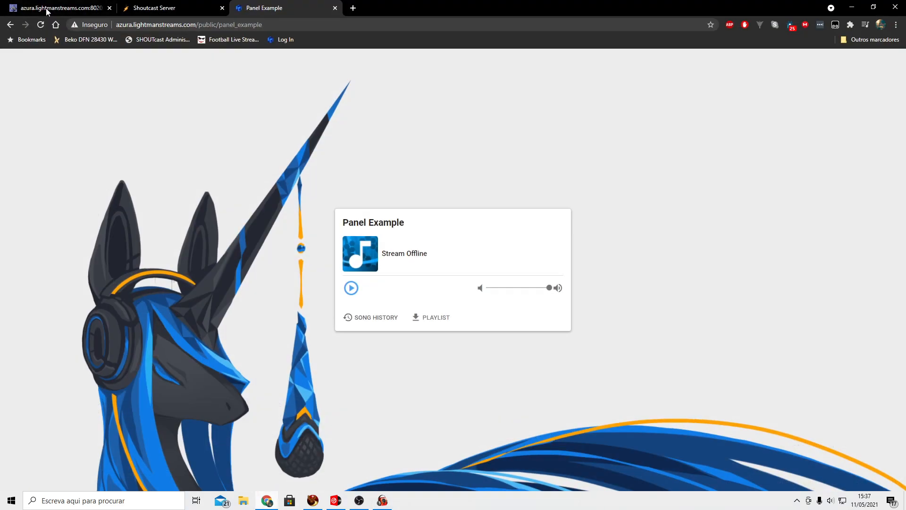
{"action": "left_click", "coordinate": [156, 8]}
{"action": "left_click", "coordinate": [41, 25]}
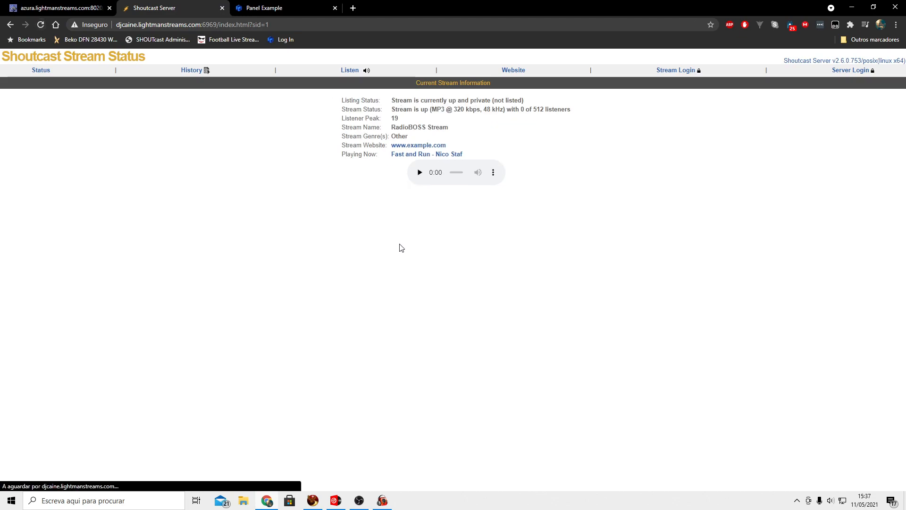
{"action": "left_click", "coordinate": [419, 172]}
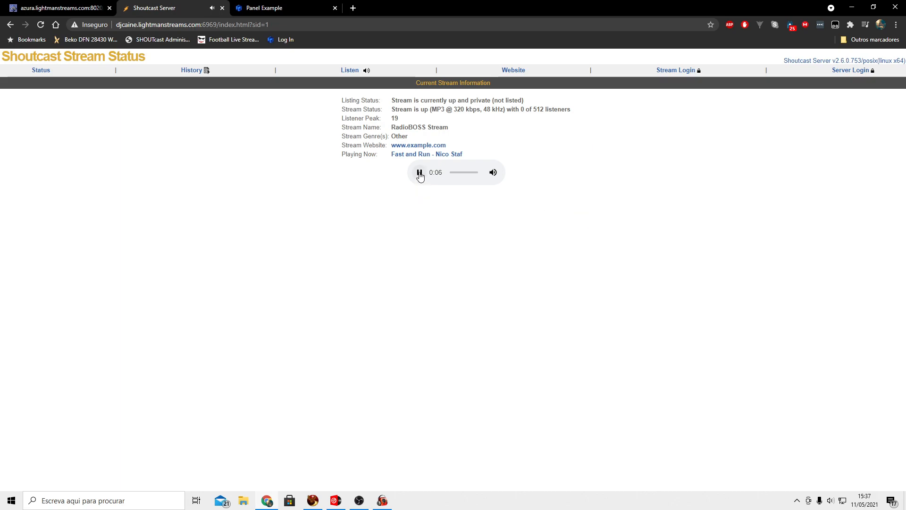
- Copy the stream's host name and port from the Shoutcast page's web address
{"action": "left_click_drag", "start_coordinate": [218, 25], "coordinate": [116, 26]}
{"action": "right_click", "coordinate": [148, 24]}
{"action": "left_click", "coordinate": [189, 76]}
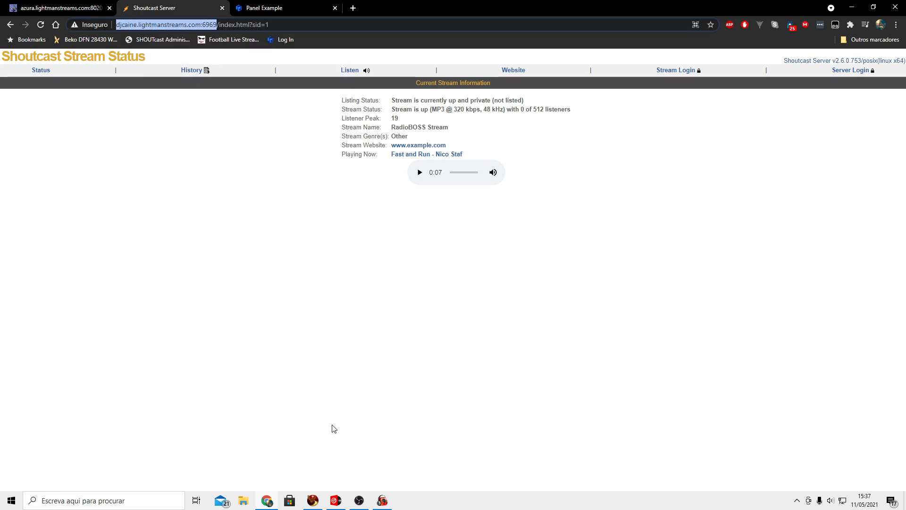
- Switch to Firestorm and set the land parcel's Music URL to the copied stream address
{"action": "left_click", "coordinate": [315, 501]}
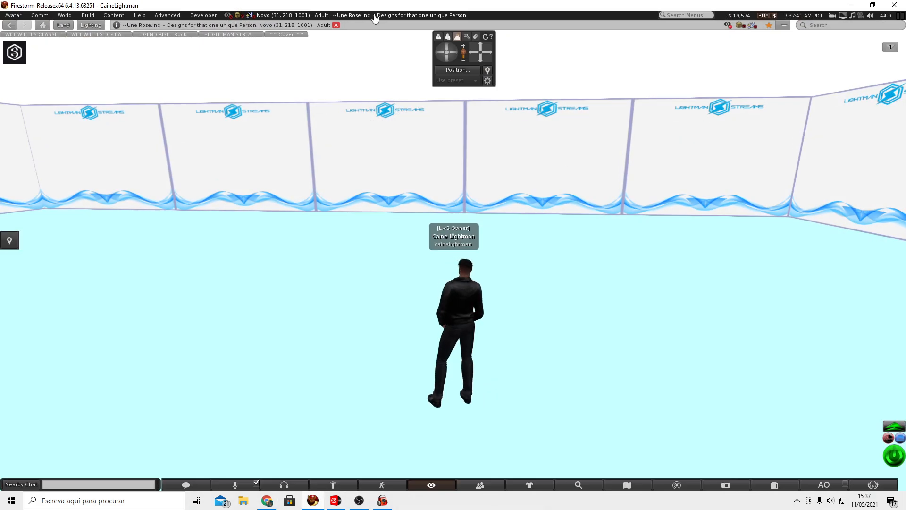
{"action": "left_click", "coordinate": [454, 16]}
{"action": "left_click_drag", "start_coordinate": [547, 159], "coordinate": [383, 157]}
{"action": "key", "text": "ctrl+v"}
{"action": "key", "text": "Return"}
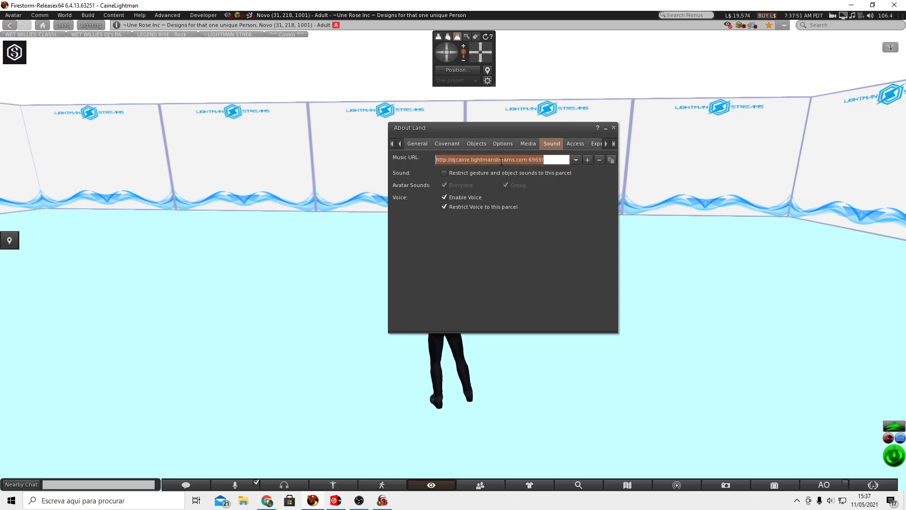
- Play the parcel's music stream briefly, stop it and close the land properties
{"action": "left_click", "coordinate": [851, 18]}
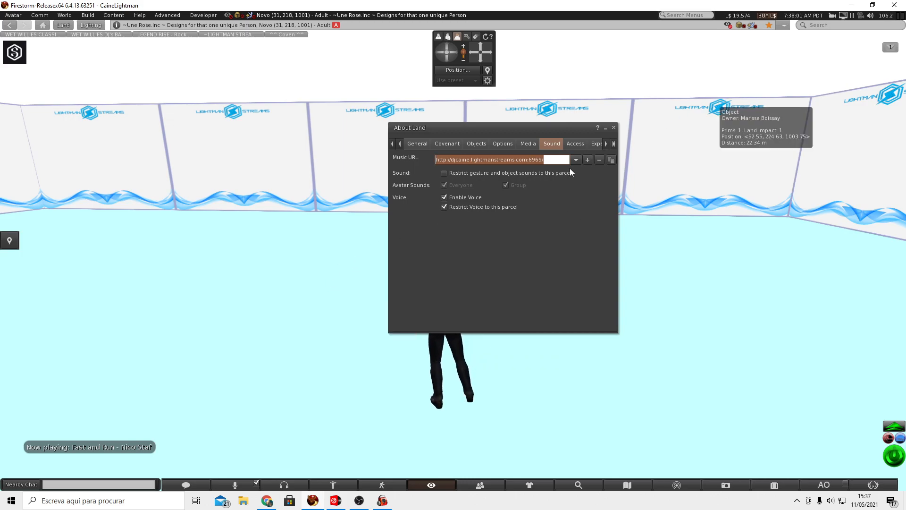
{"action": "left_click", "coordinate": [853, 18]}
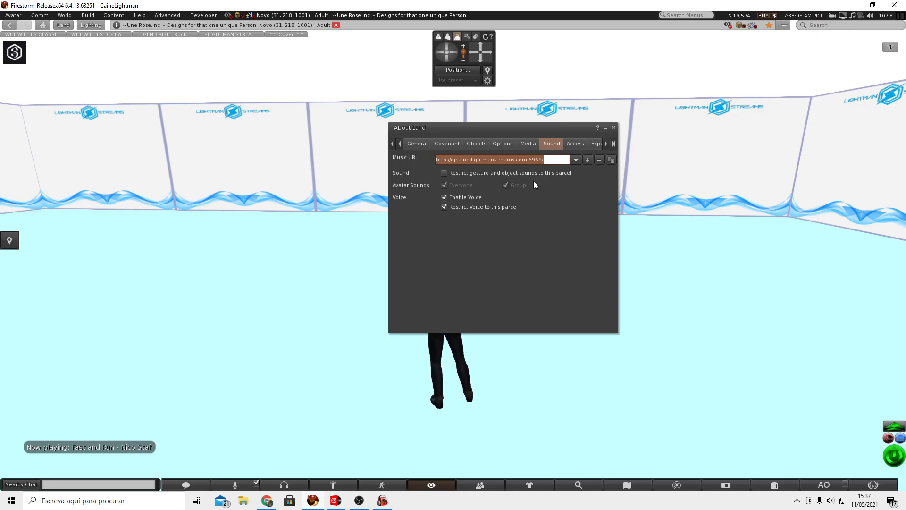
{"action": "left_click", "coordinate": [613, 128]}
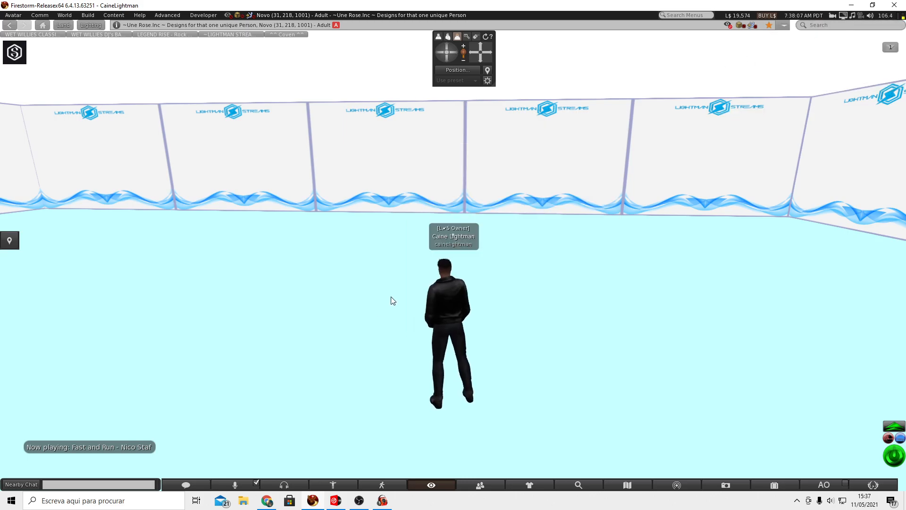
- Switch to RadioBOSS and stop the playing track
{"action": "left_click", "coordinate": [381, 500]}
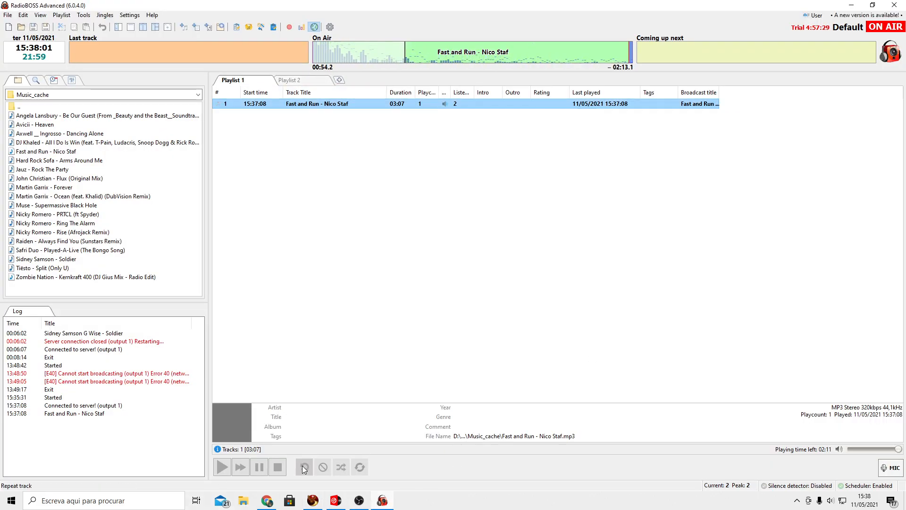
{"action": "left_click", "coordinate": [278, 467]}
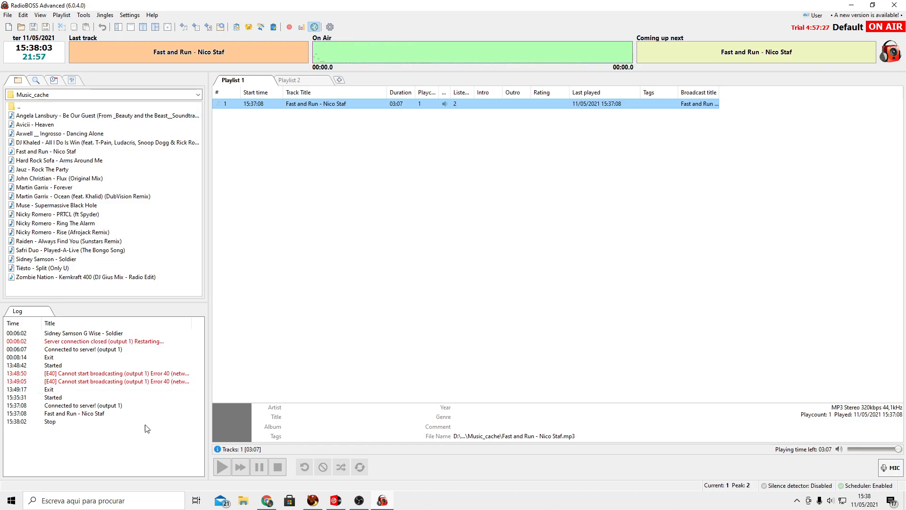
- Open the existing broadcast encoder's configuration wizard and choose Icecast as the server type
{"action": "left_click", "coordinate": [129, 15]}
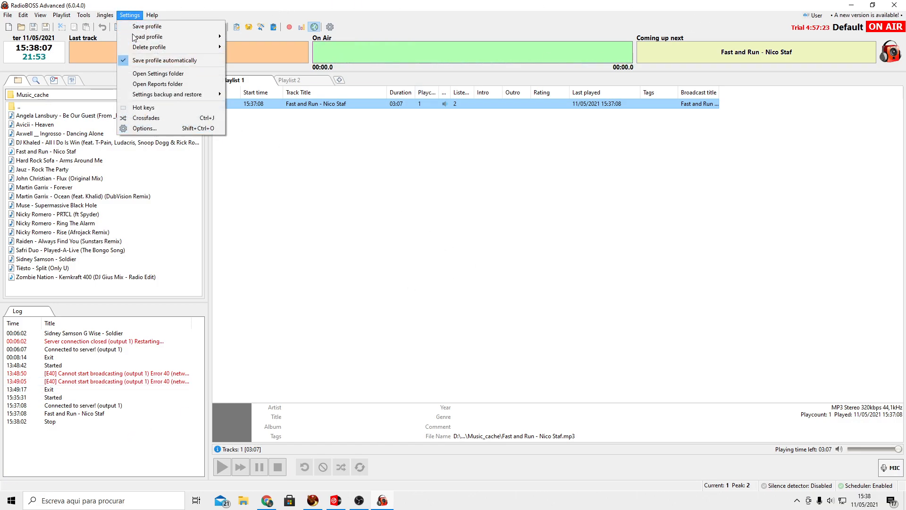
{"action": "left_click", "coordinate": [155, 127]}
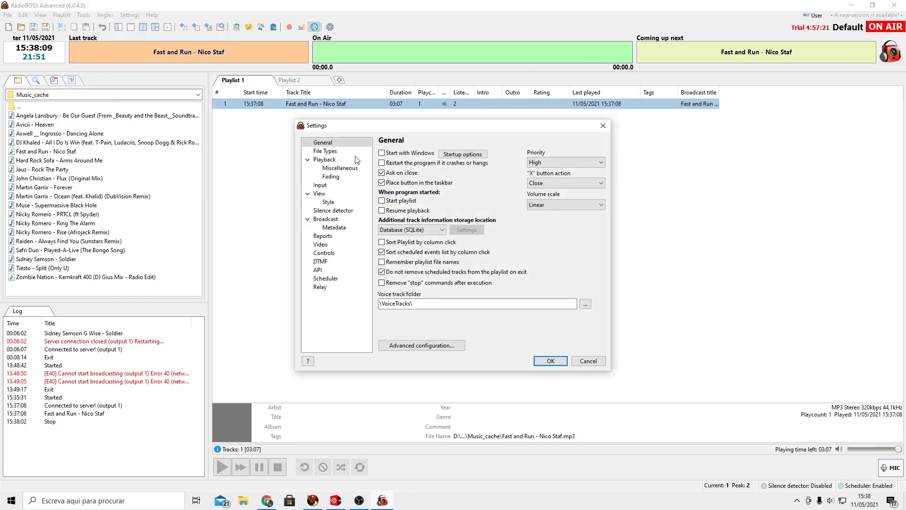
{"action": "left_click", "coordinate": [326, 219]}
{"action": "left_click", "coordinate": [543, 170]}
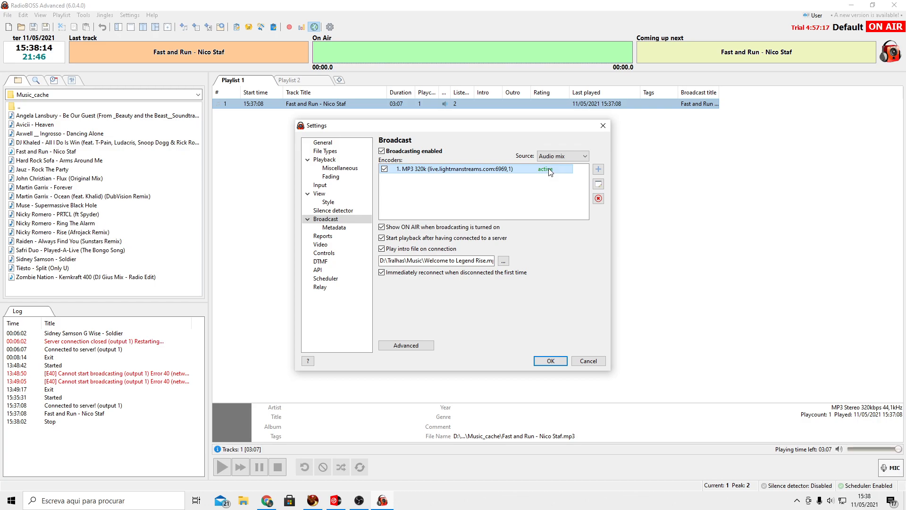
{"action": "double_click", "coordinate": [489, 171]}
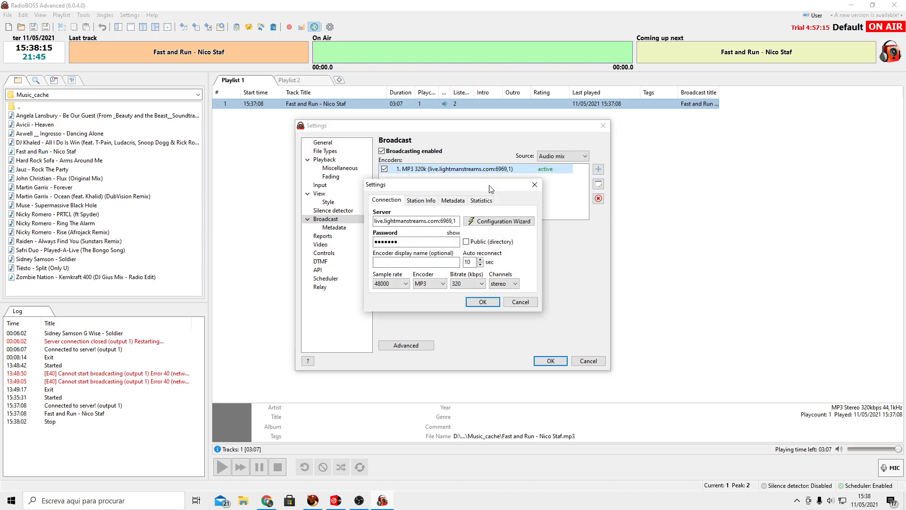
{"action": "left_click", "coordinate": [500, 221]}
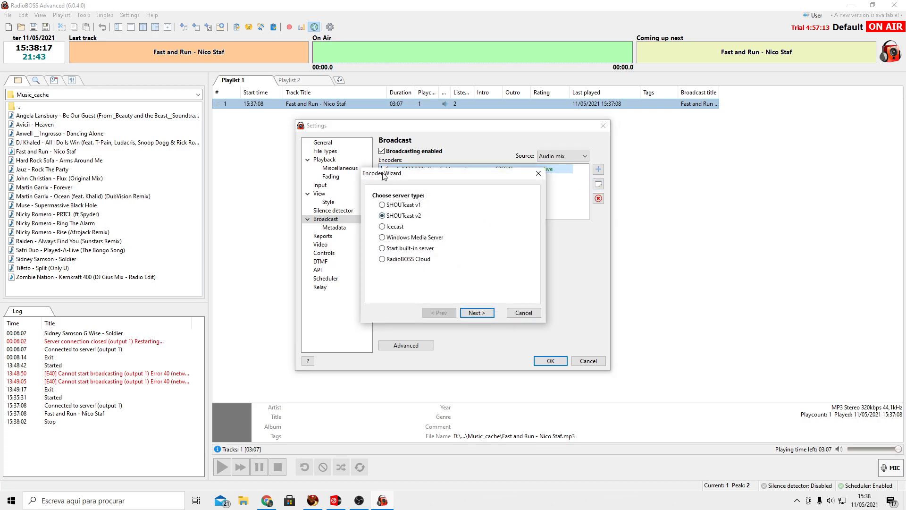
{"action": "left_click", "coordinate": [382, 227]}
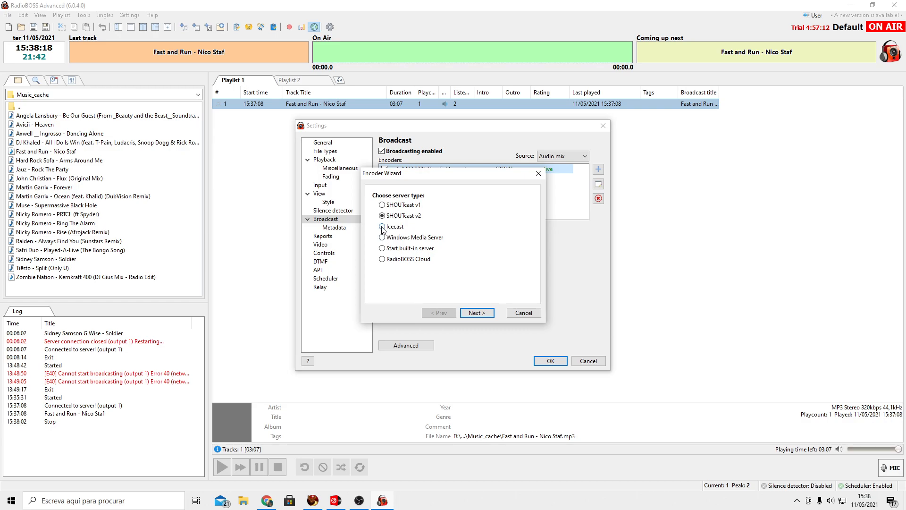
{"action": "left_click", "coordinate": [476, 311]}
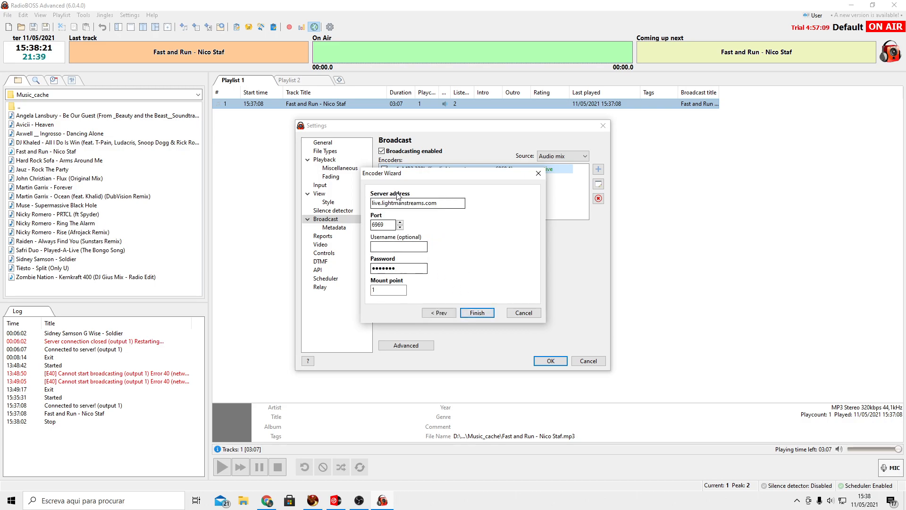
- Set the encoder's server address to azura.lightmanstreams.com, port to 8020, username to source and mount point to /live
{"action": "left_click", "coordinate": [440, 205]}
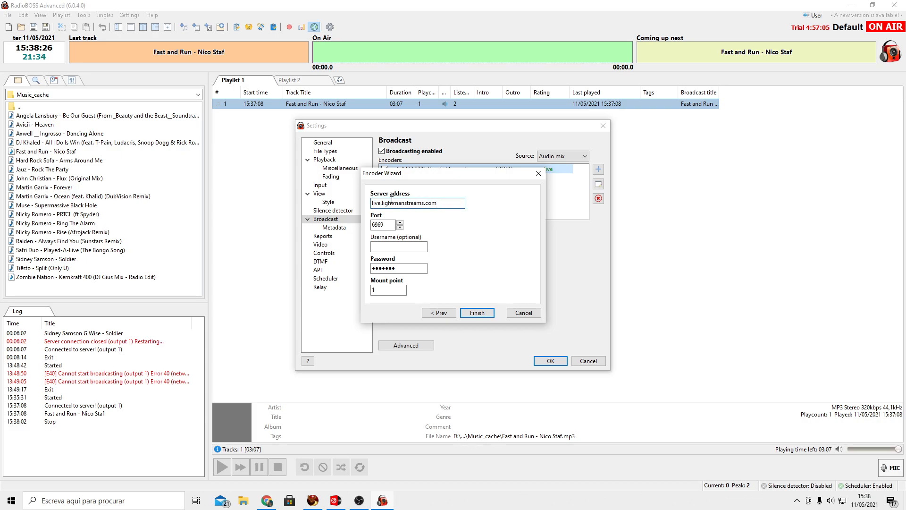
{"action": "left_click_drag", "start_coordinate": [382, 203], "coordinate": [370, 203]}
{"action": "type", "text": "azura"}
{"action": "double_click", "coordinate": [383, 225]}
{"action": "type", "text": "8020"}
{"action": "left_click", "coordinate": [395, 246]}
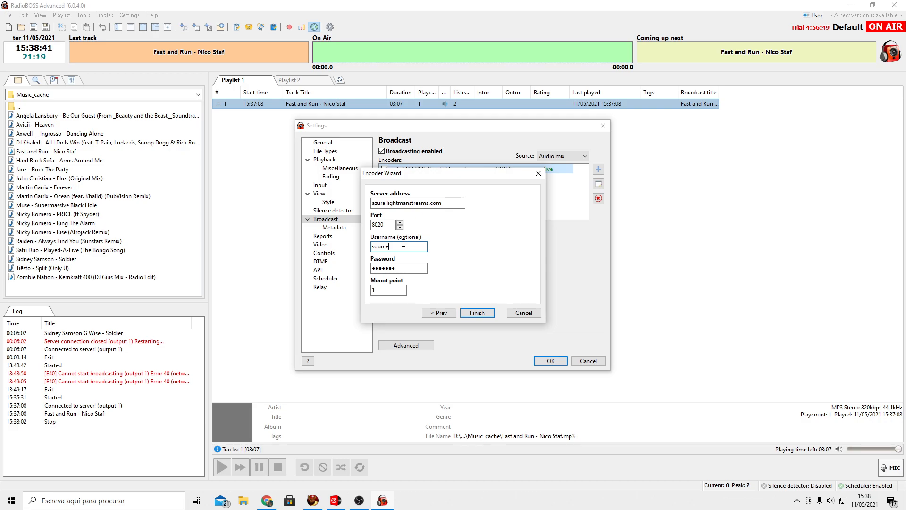
{"action": "key", "text": "Tab"}
{"action": "key", "text": "Tab"}
{"action": "type", "text": "live"}
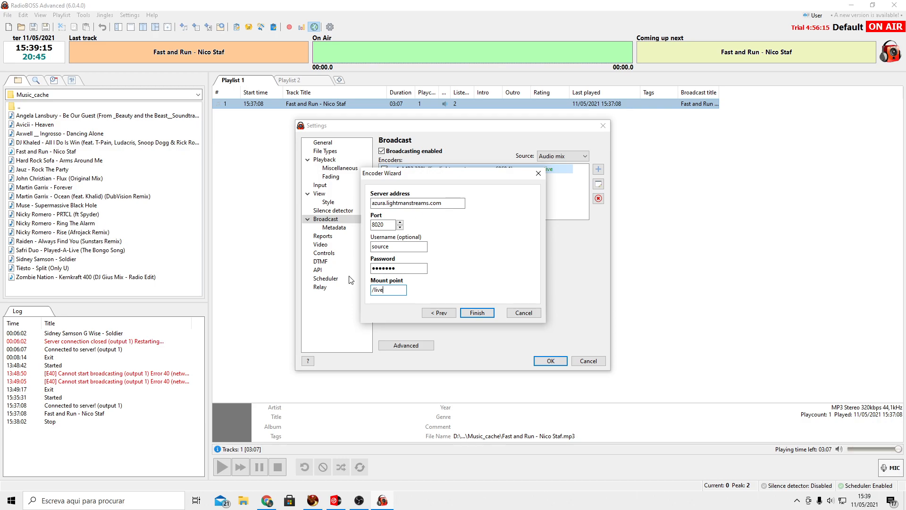
{"action": "double_click", "coordinate": [381, 247]}
{"action": "double_click", "coordinate": [380, 289]}
{"action": "left_click_drag", "start_coordinate": [394, 247], "coordinate": [309, 253]}
{"action": "left_click", "coordinate": [389, 290]}
- Clear the encoder's password, switch to Chrome and copy the source password from the station's AzuraCast profile page
{"action": "key", "text": "shift+Tab"}
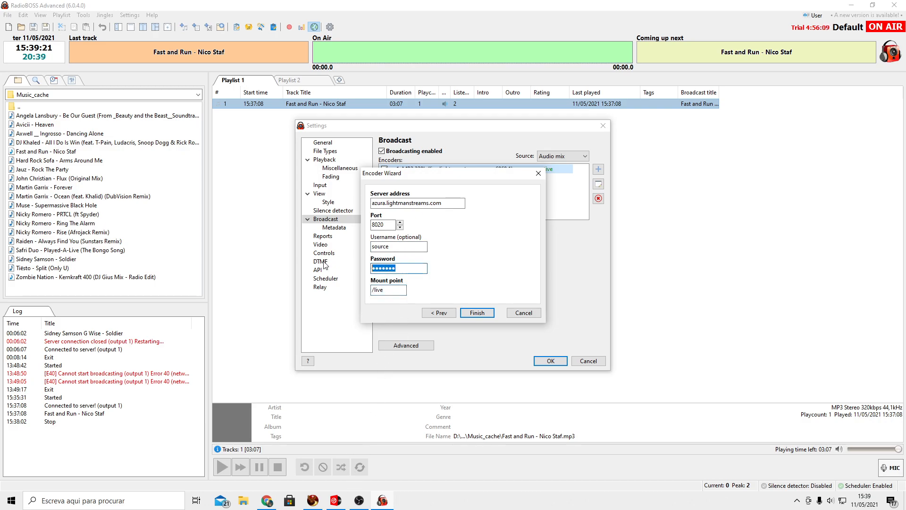
{"action": "left_click", "coordinate": [265, 499]}
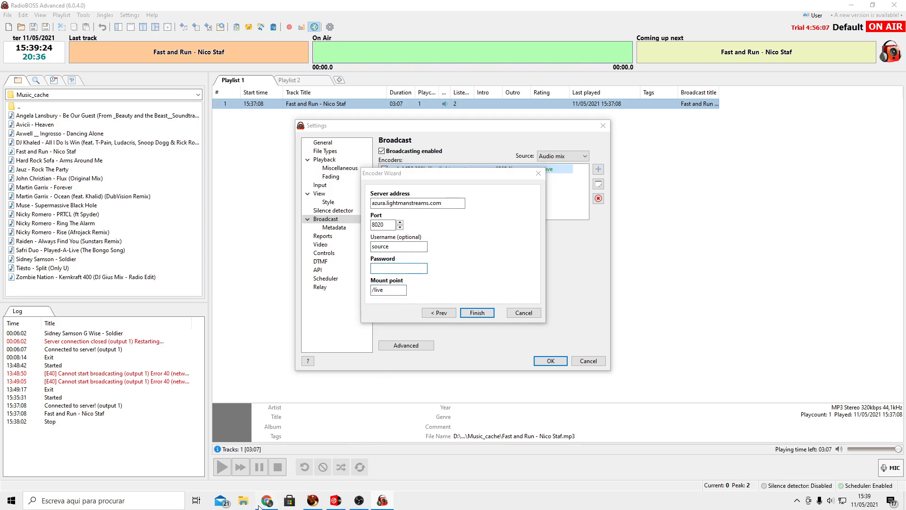
{"action": "left_click", "coordinate": [330, 5]}
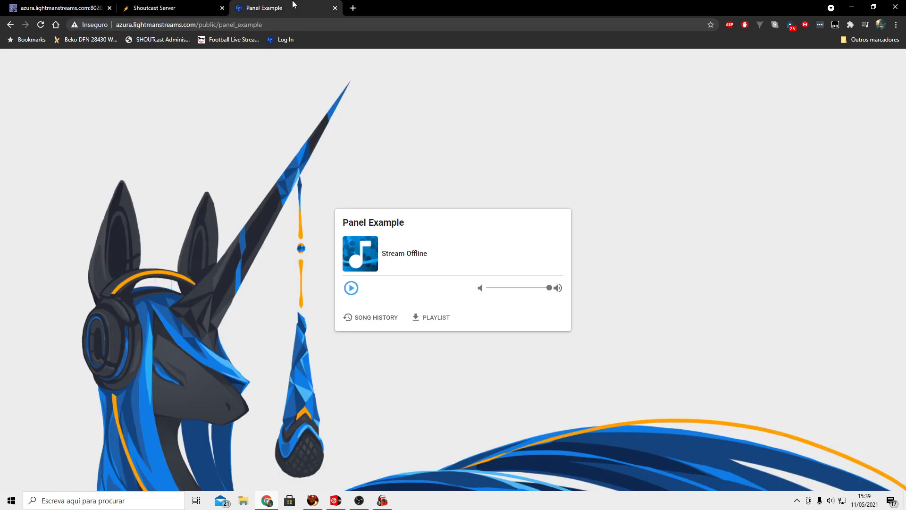
{"action": "left_click", "coordinate": [10, 25]}
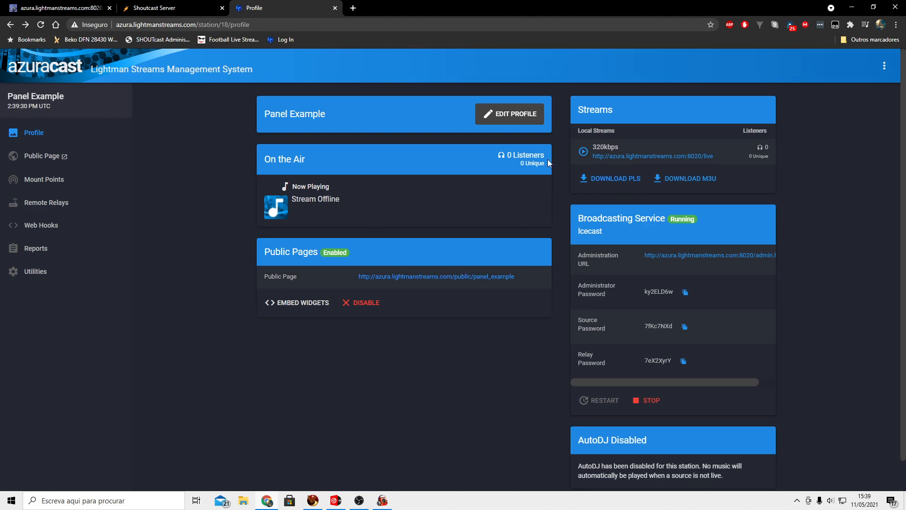
{"action": "left_click", "coordinate": [684, 326]}
{"action": "right_click", "coordinate": [669, 325]}
{"action": "left_click", "coordinate": [676, 336]}
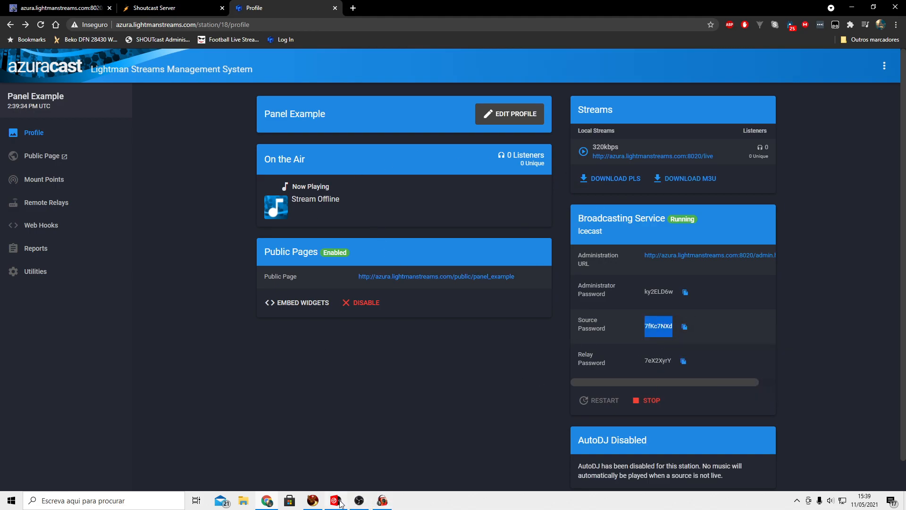
- Switch to RadioBOSS, paste the source password into the encoder wizard and save the settings with an immediate reconnect
{"action": "left_click", "coordinate": [383, 500]}
{"action": "key", "text": "ctrl+v"}
{"action": "left_click", "coordinate": [483, 312]}
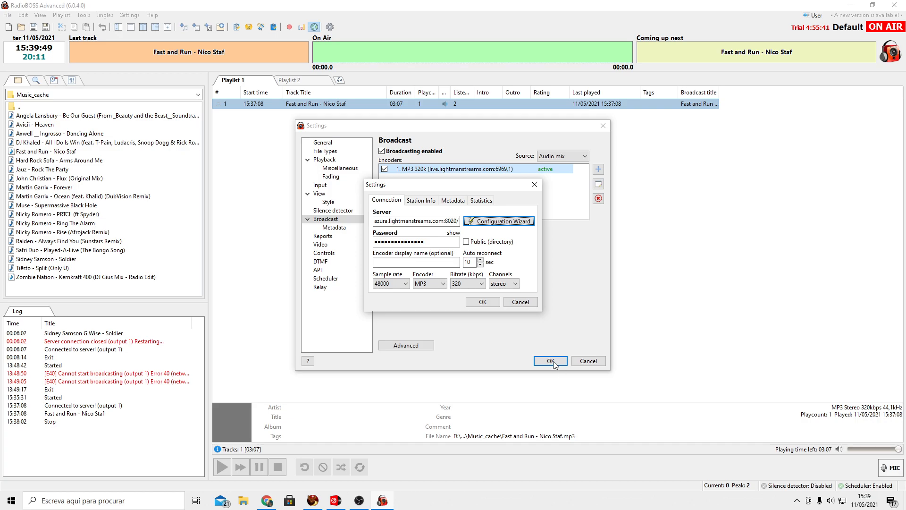
{"action": "left_click", "coordinate": [489, 303]}
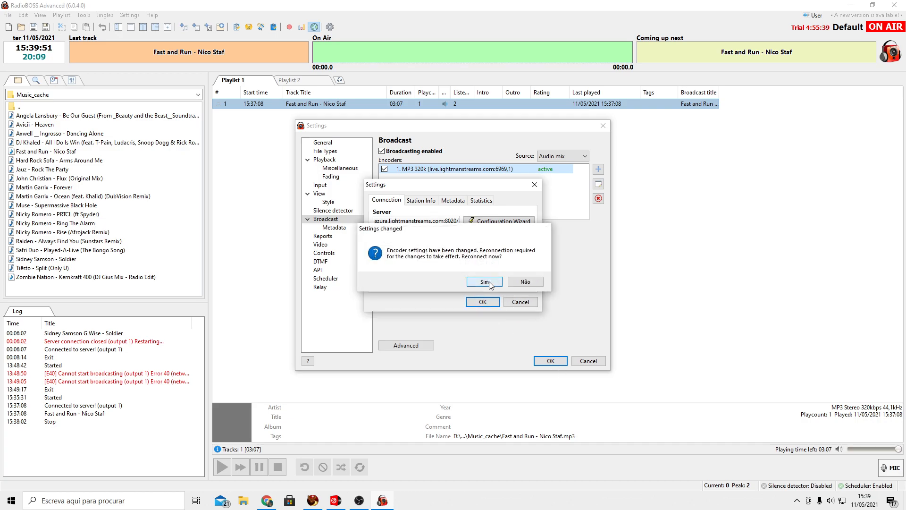
{"action": "left_click", "coordinate": [491, 282]}
{"action": "left_click", "coordinate": [551, 361]}
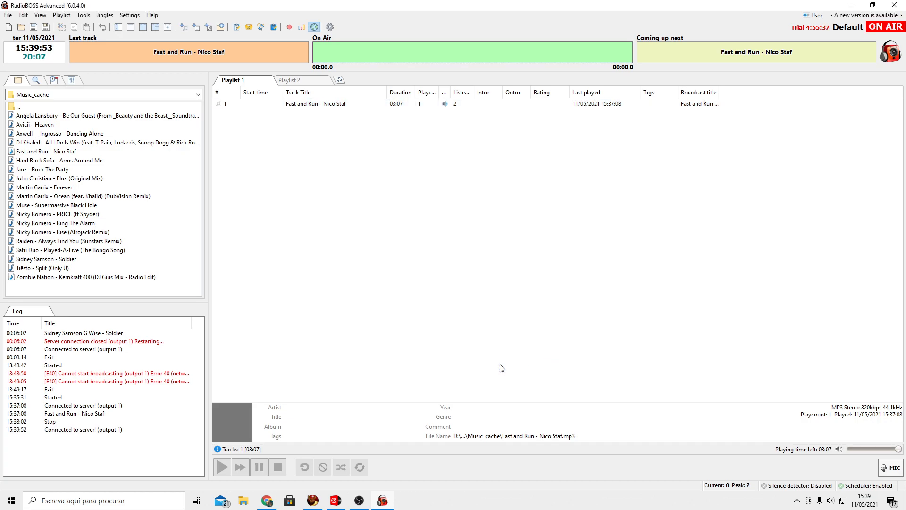
- Start playing the playlist track, then switch to Chrome and test the reloaded azura.lightmanstreams.com:8020/live stream
{"action": "left_click", "coordinate": [222, 467]}
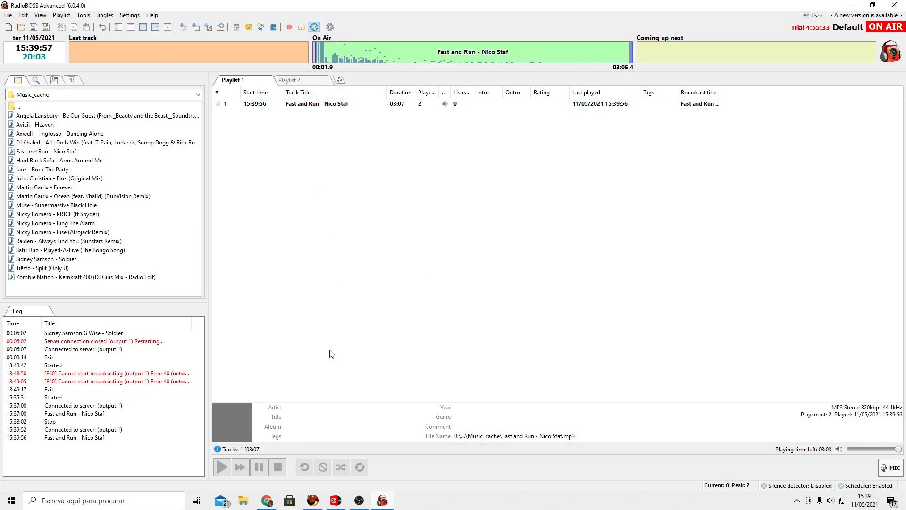
{"action": "key", "text": "alt+Tab"}
{"action": "left_click", "coordinate": [62, 9]}
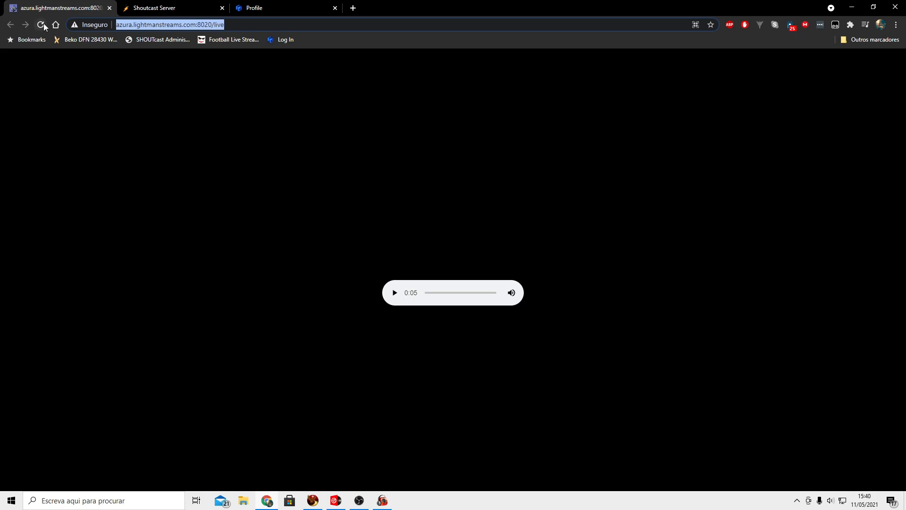
{"action": "left_click", "coordinate": [41, 25]}
{"action": "left_click", "coordinate": [396, 301]}
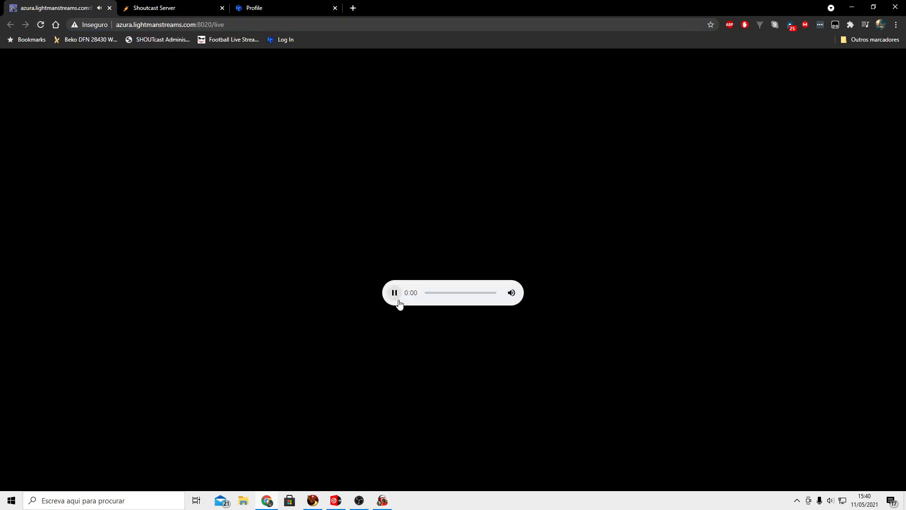
{"action": "left_click", "coordinate": [395, 294]}
- Switch to RadioBOSS and check the encoder's server address and mount point in the broadcast settings
{"action": "left_click", "coordinate": [313, 502]}
{"action": "left_click", "coordinate": [315, 503]}
{"action": "left_click", "coordinate": [384, 500]}
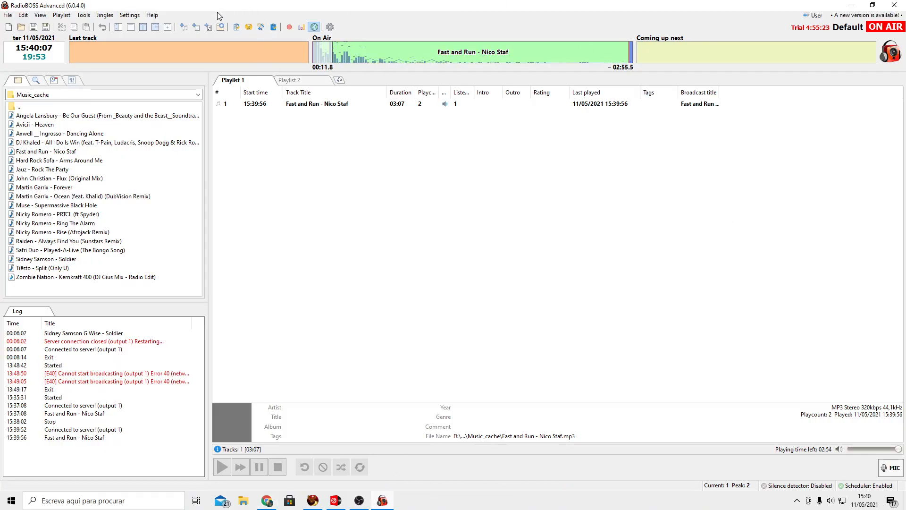
{"action": "left_click", "coordinate": [130, 15]}
{"action": "left_click", "coordinate": [137, 123]}
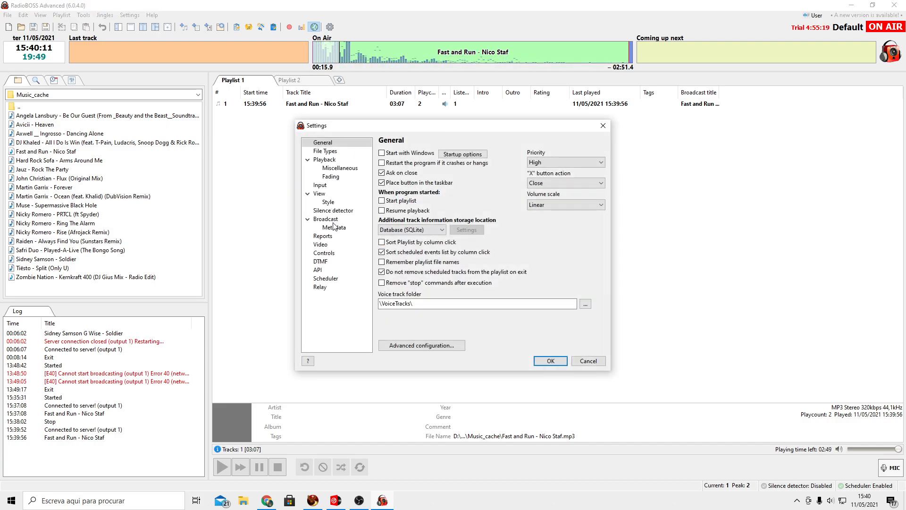
{"action": "left_click", "coordinate": [332, 221]}
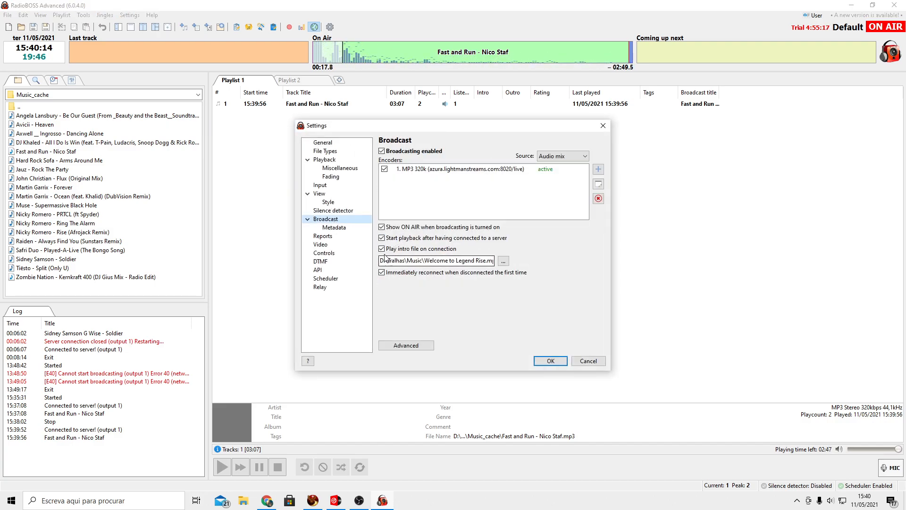
{"action": "left_click", "coordinate": [550, 361]}
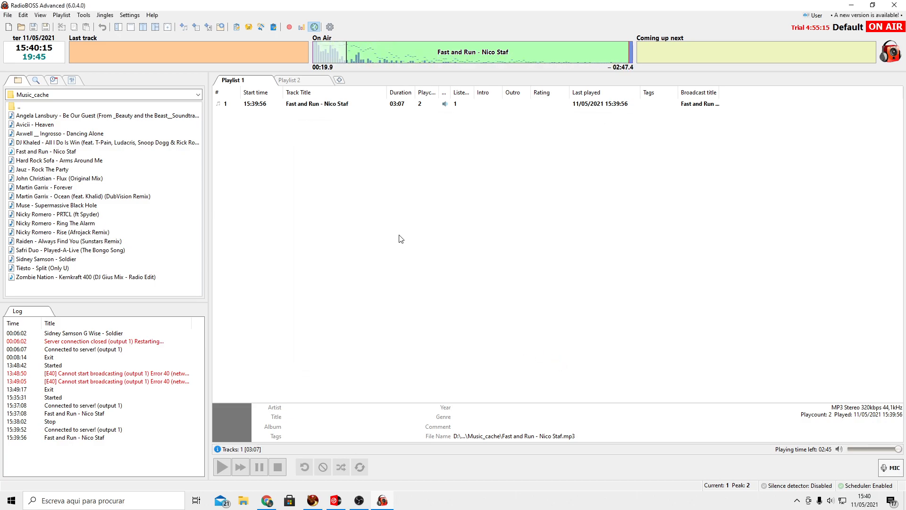
- Switch to Chrome, reload and pause the live stream, and copy its web address
{"action": "left_click", "coordinate": [267, 502]}
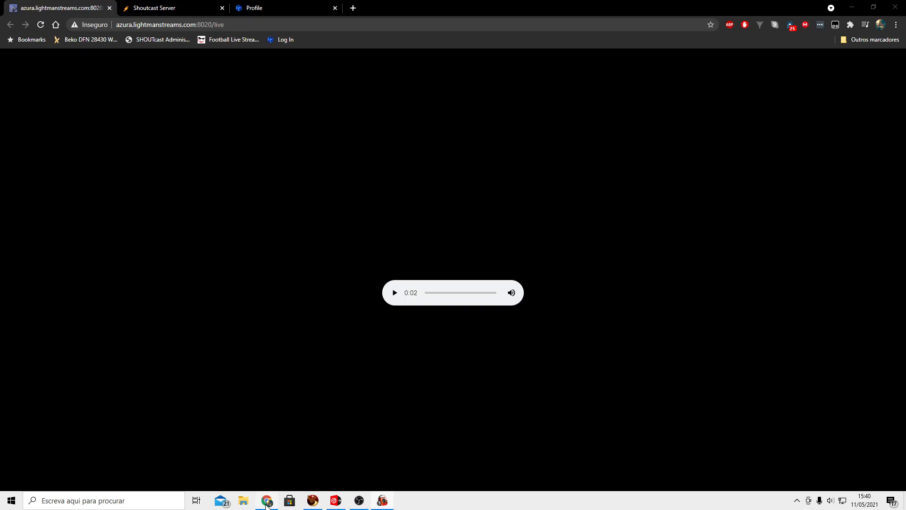
{"action": "left_click", "coordinate": [41, 24]}
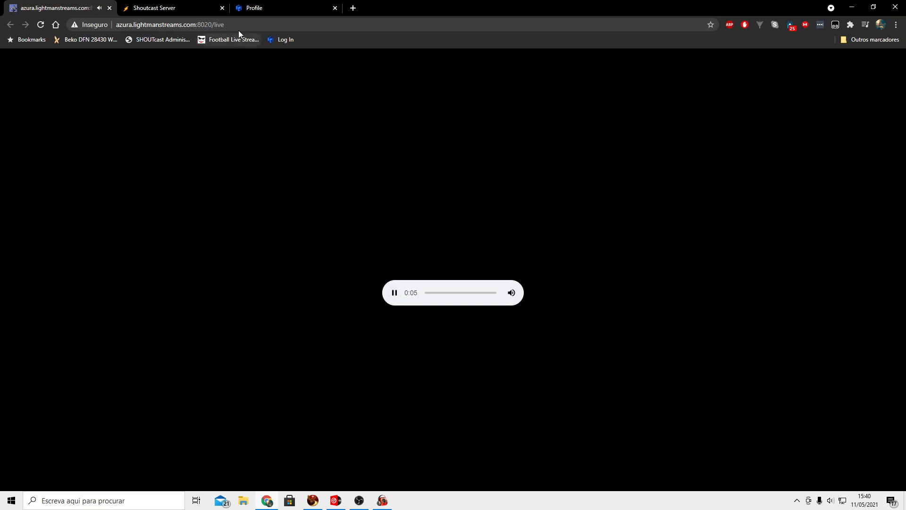
{"action": "left_click", "coordinate": [395, 293]}
{"action": "left_click", "coordinate": [257, 29]}
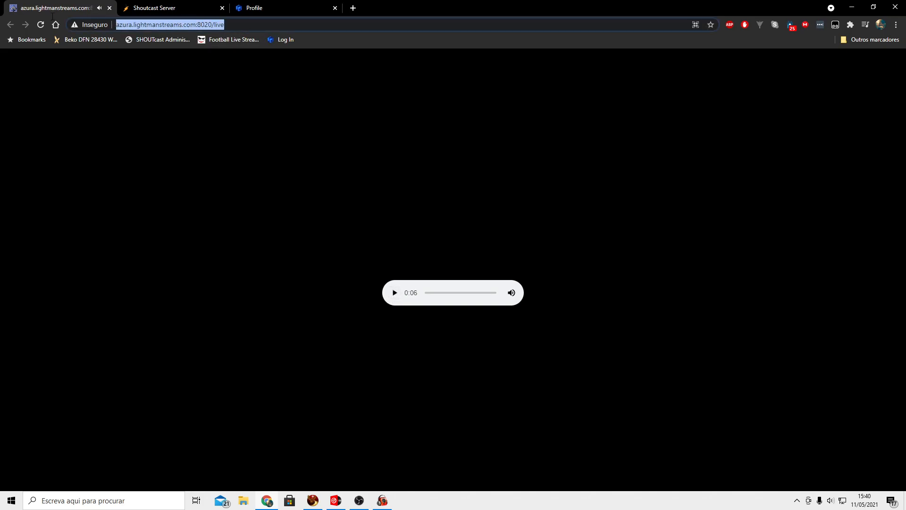
{"action": "right_click", "coordinate": [143, 24]}
{"action": "left_click", "coordinate": [198, 74]}
{"action": "left_click", "coordinate": [312, 500]}
{"action": "left_click", "coordinate": [396, 16]}
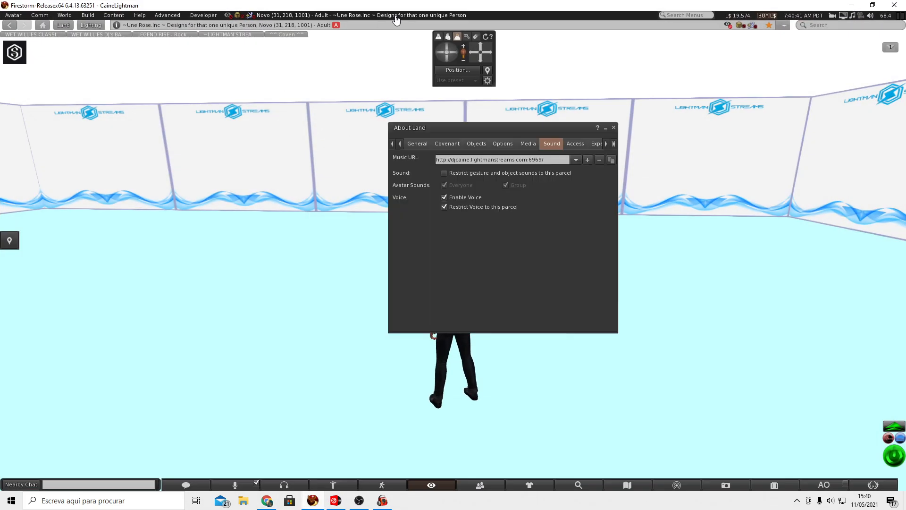
{"action": "left_click", "coordinate": [556, 159]}
{"action": "key", "text": "ctrl+v"}
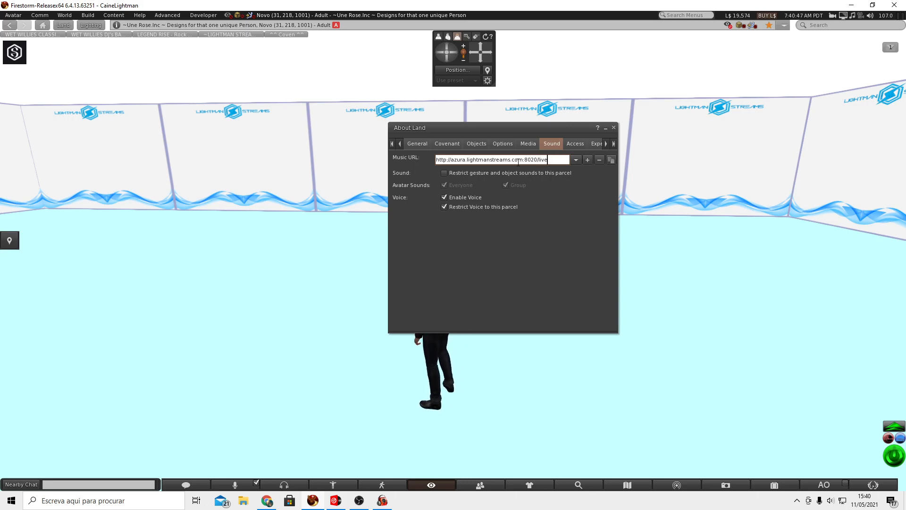
{"action": "left_click_drag", "start_coordinate": [537, 159], "coordinate": [552, 159]}
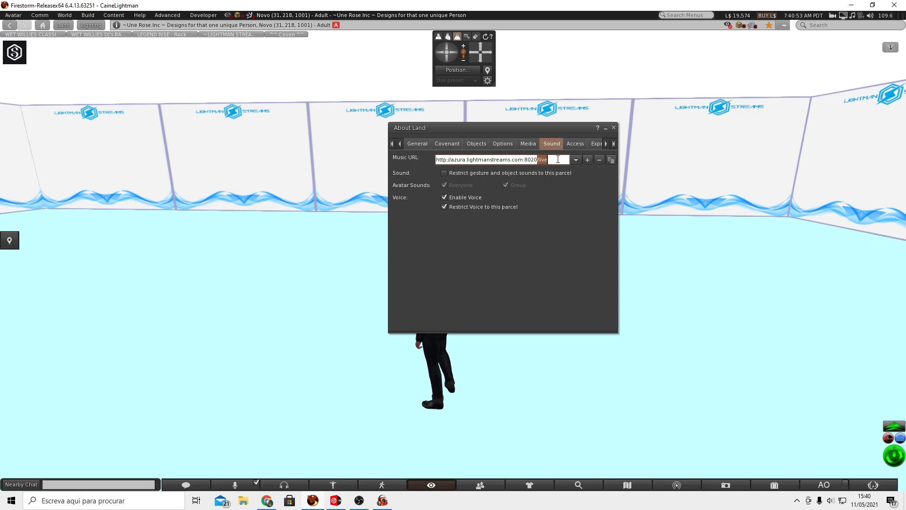
{"action": "left_click", "coordinate": [557, 159]}
{"action": "key", "text": "ctrl+a"}
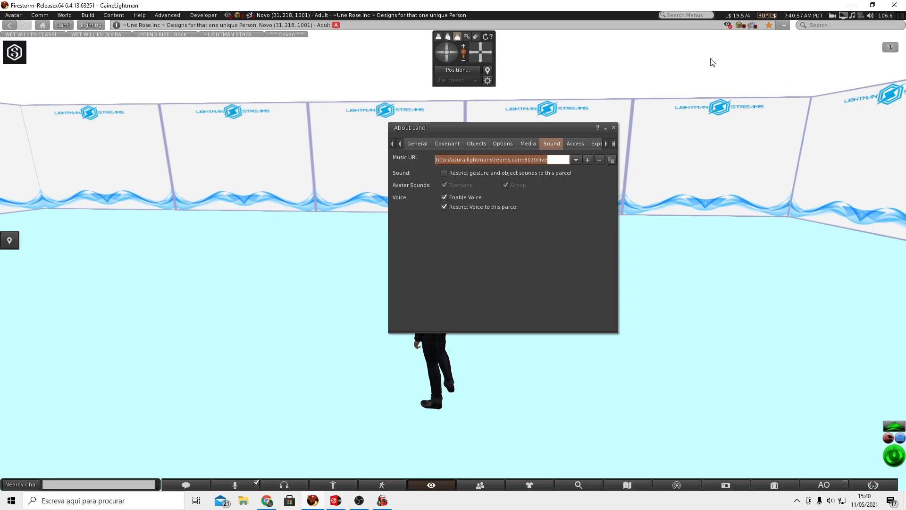
- Test the parcel's Icecast music stream briefly, stop it and close the land properties
{"action": "mouse_move", "coordinate": [853, 18]}
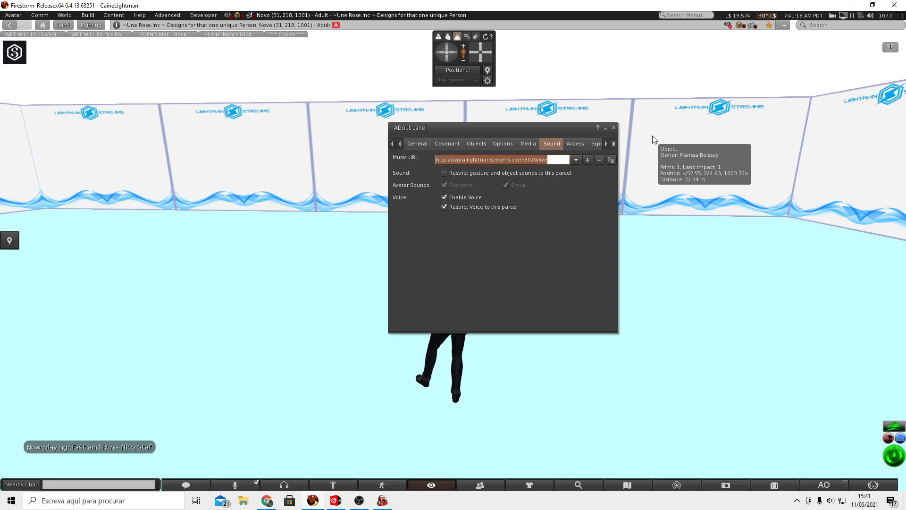
{"action": "left_click", "coordinate": [851, 16]}
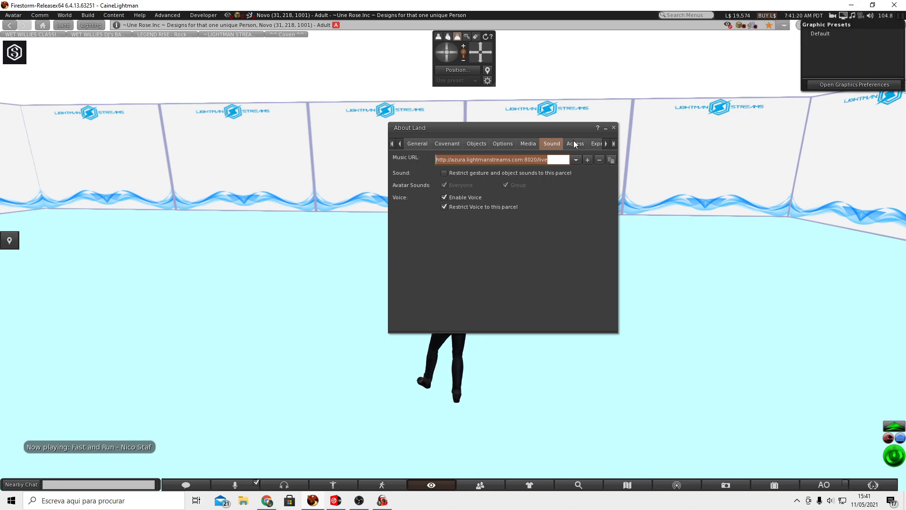
{"action": "left_click", "coordinate": [614, 127]}
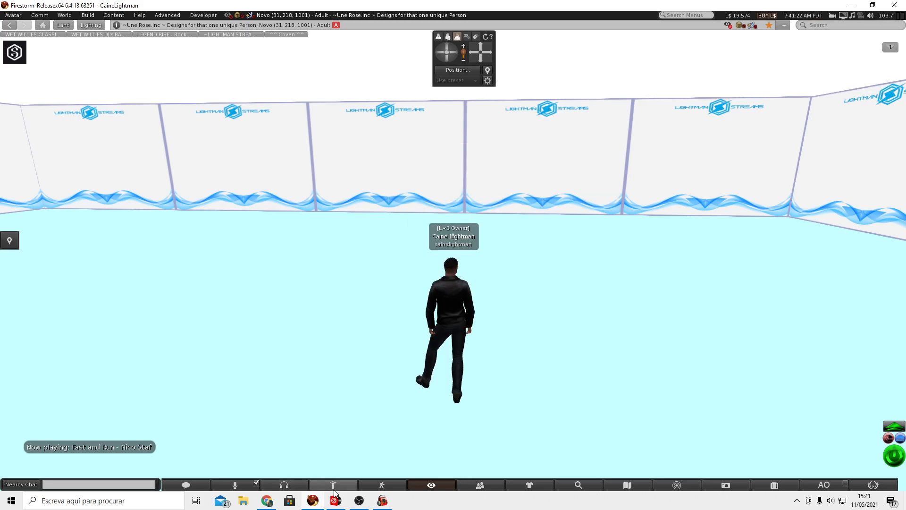
{"action": "left_click", "coordinate": [382, 500]}
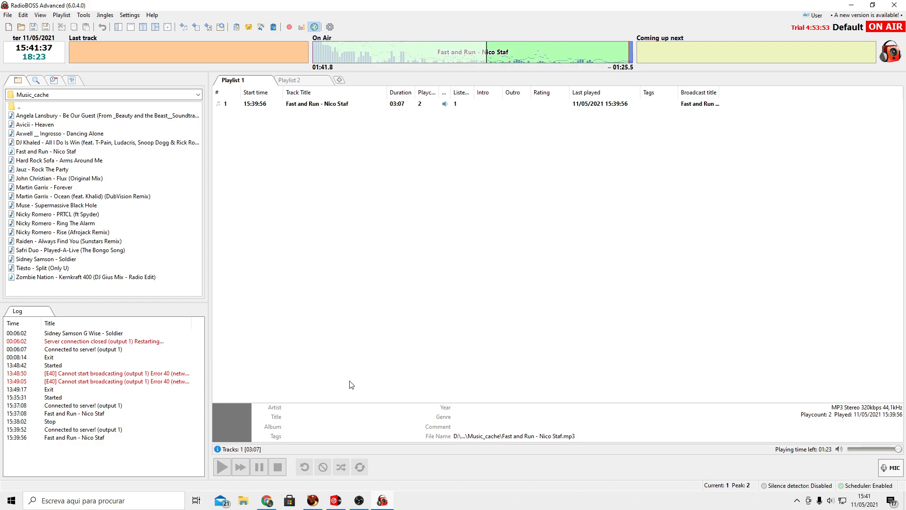
{"action": "left_click", "coordinate": [360, 503]}
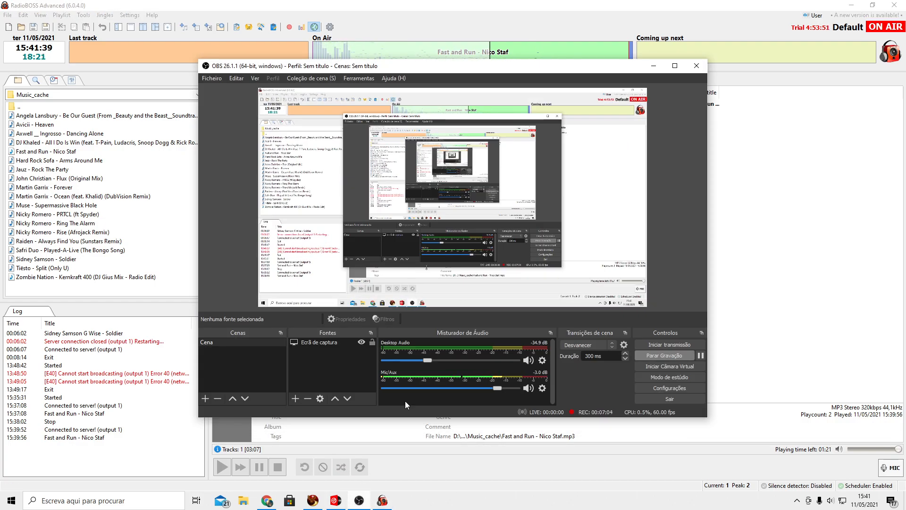